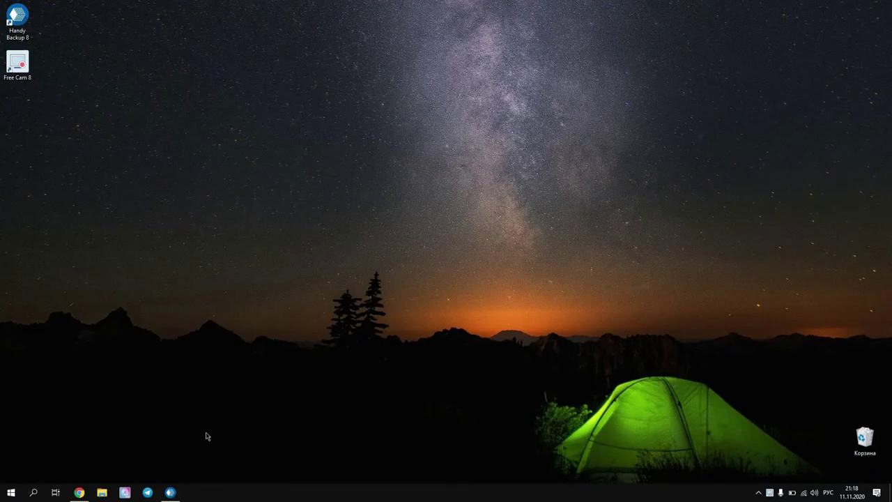
# Open Handy Backup and start a new task of type Backup with Advanced mode enabled
pyautogui.click(170, 492)
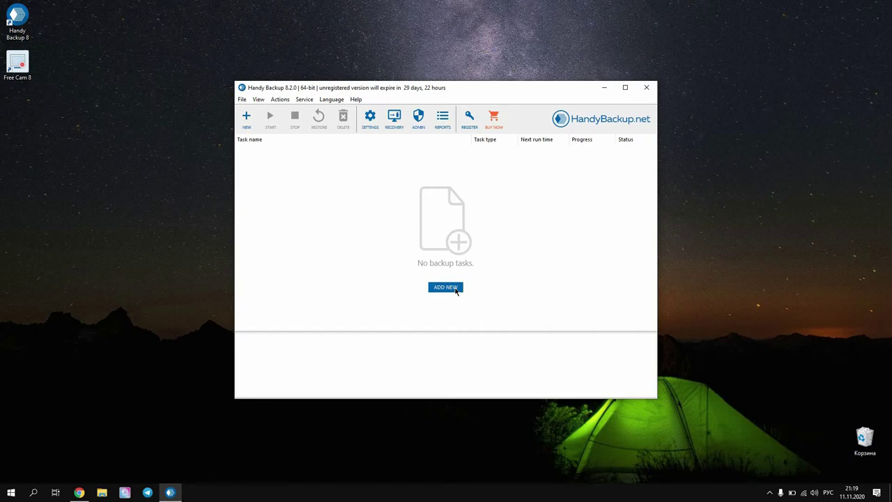
pyautogui.click(455, 289)
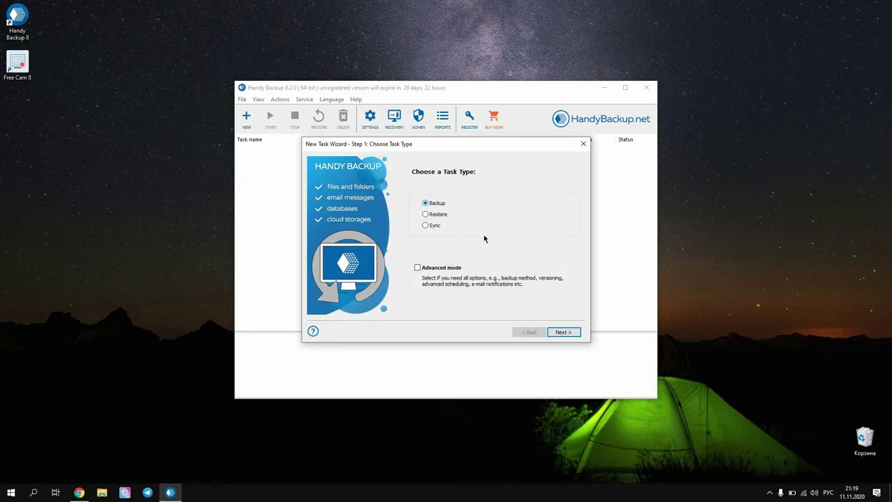
pyautogui.click(452, 270)
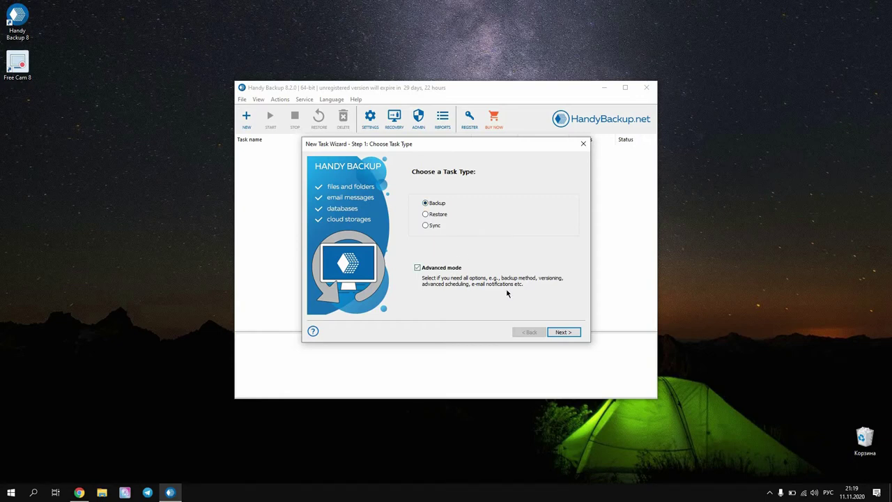
pyautogui.click(561, 333)
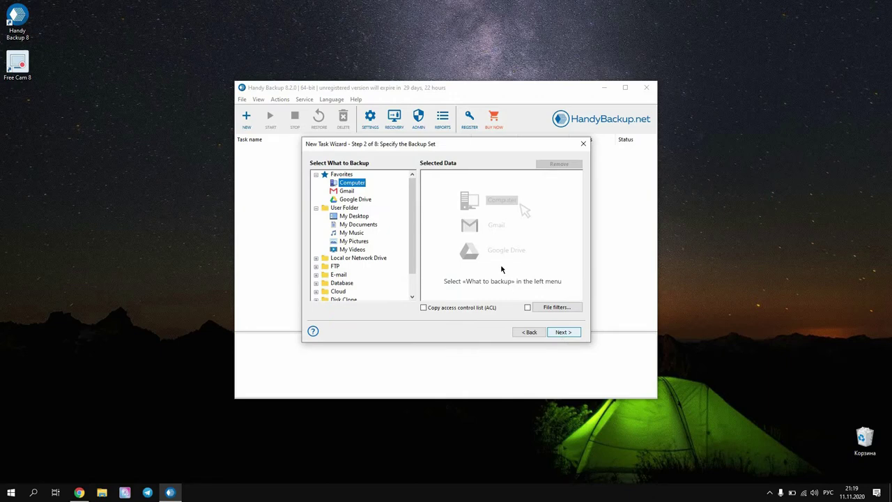
pyautogui.doubleClick(367, 242)
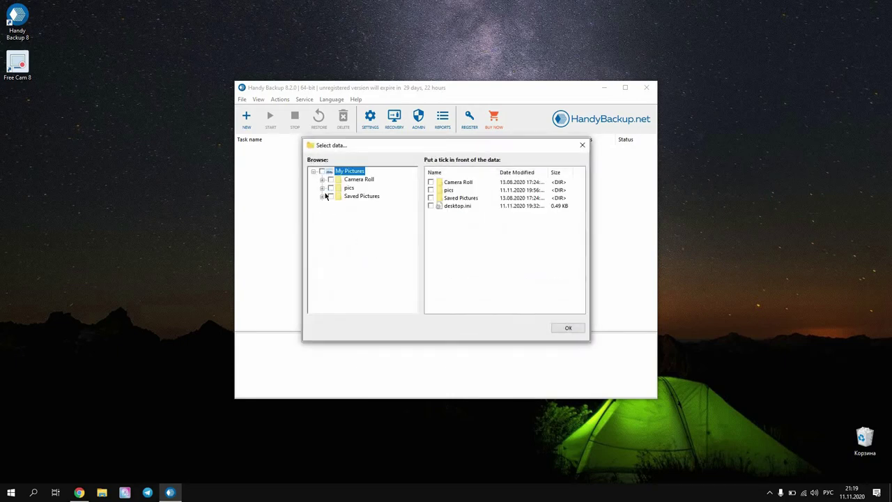
pyautogui.click(323, 190)
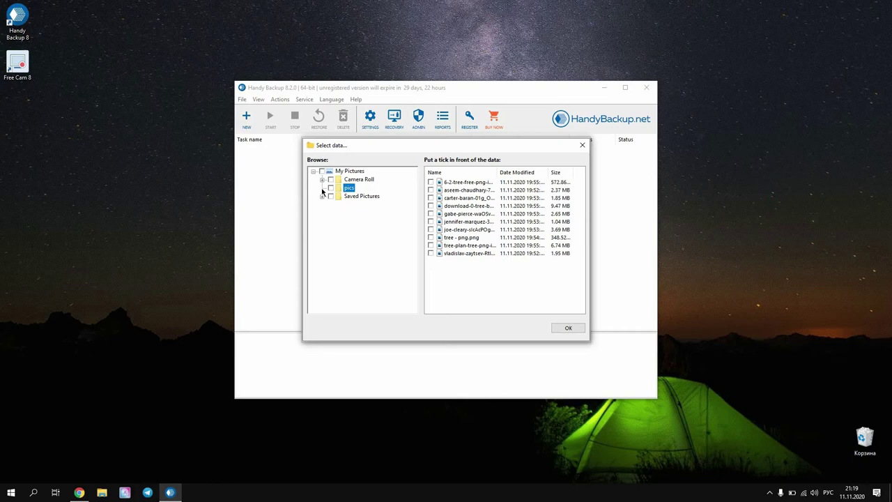
pyautogui.click(568, 329)
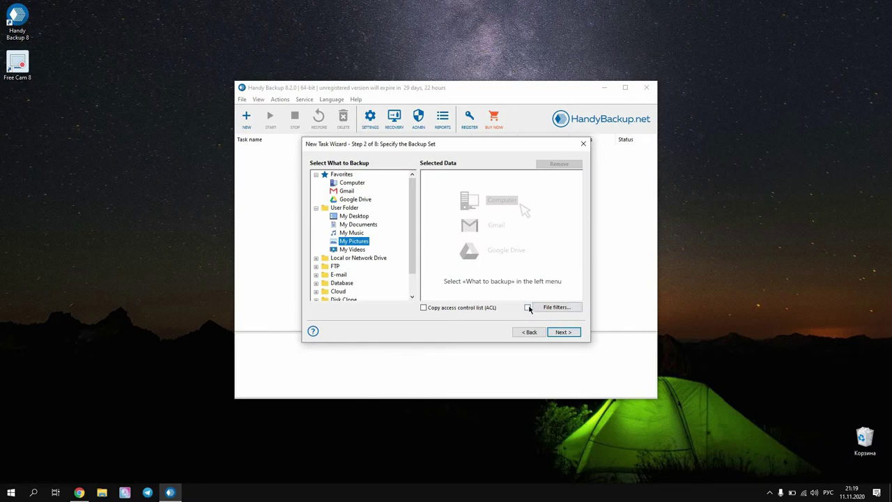
# Add the pics folder inside My Pictures to the backup set
pyautogui.doubleClick(372, 242)
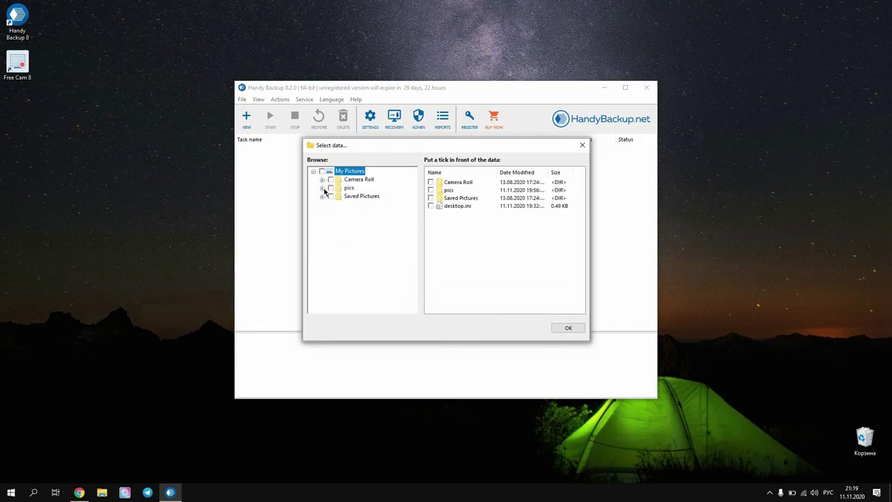
pyautogui.click(324, 189)
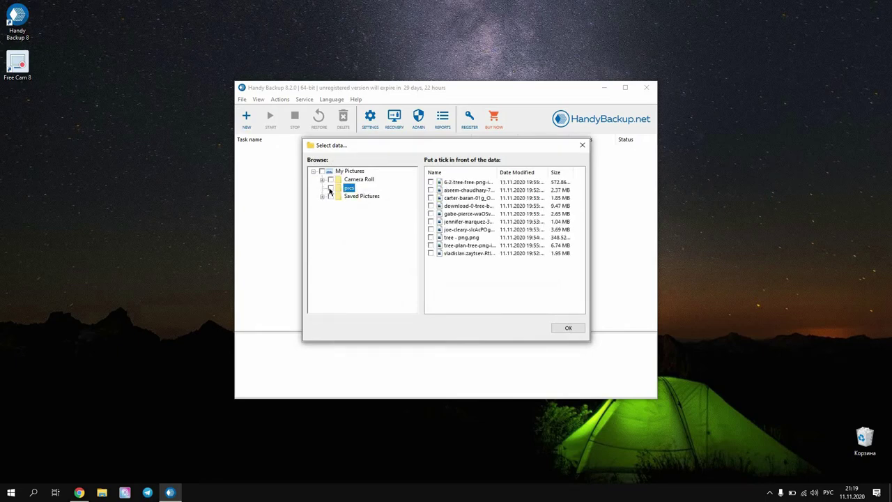
pyautogui.click(330, 189)
pyautogui.click(567, 328)
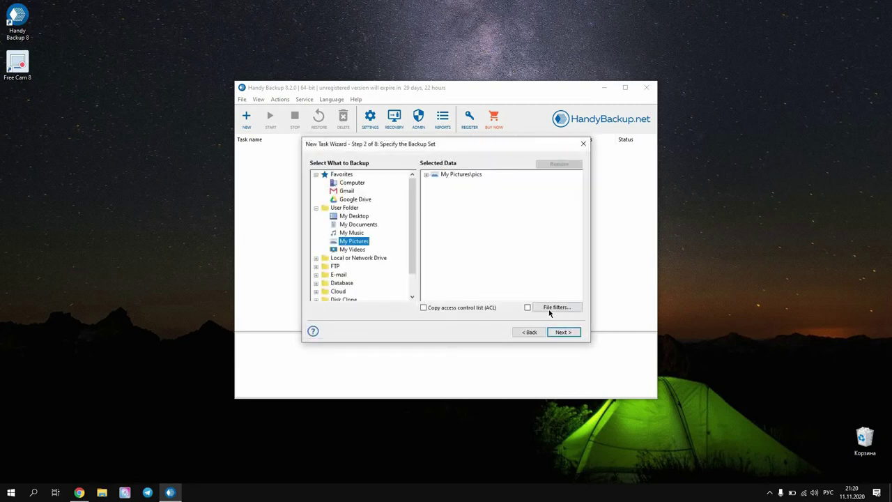
# Set the file filter's include mask to *.png and proceed to the backup storage choice
pyautogui.click(550, 308)
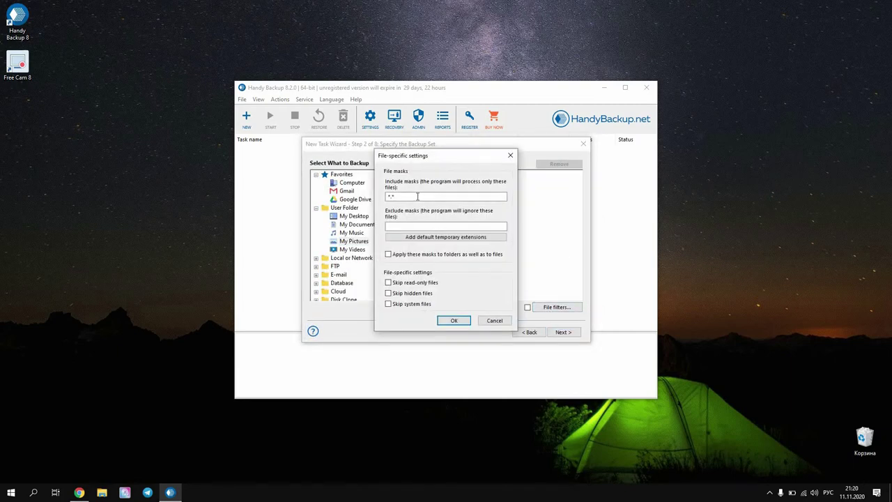
pyautogui.click(416, 196)
pyautogui.press('BackSpace')
pyautogui.hotkey('alt', 'shift')
pyautogui.write('png')
pyautogui.click(454, 321)
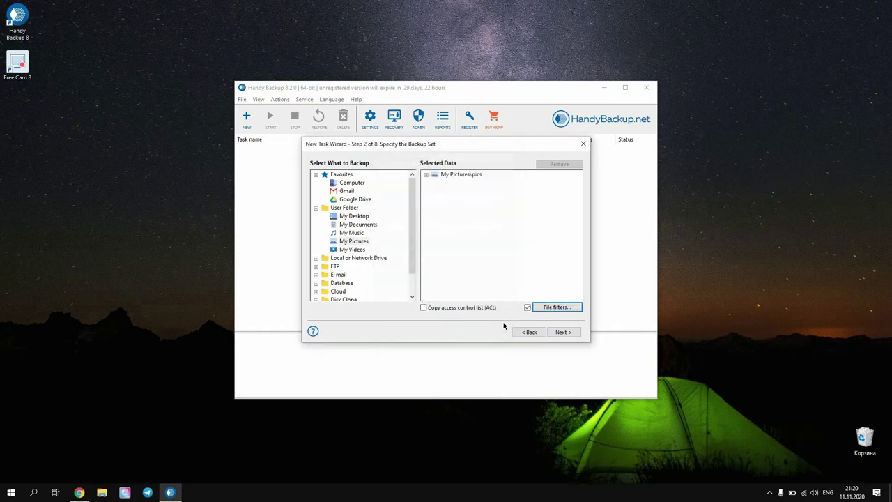
pyautogui.click(563, 332)
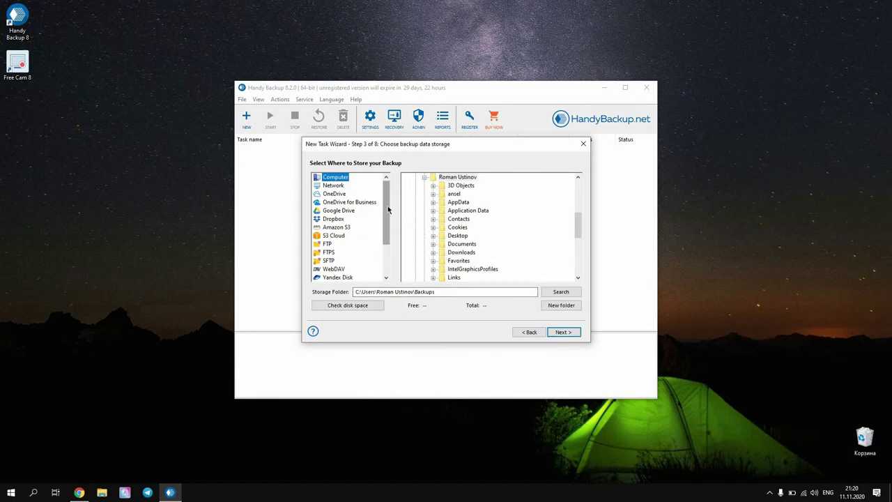
# Create a new OneDrive connection with the saved Microsoft account and use its backup folder as the storage location
pyautogui.moveTo(388, 206)
pyautogui.mouseDown()
pyautogui.moveTo(388, 243)
pyautogui.moveTo(387, 211)
pyautogui.mouseUp()
pyautogui.click(335, 193)
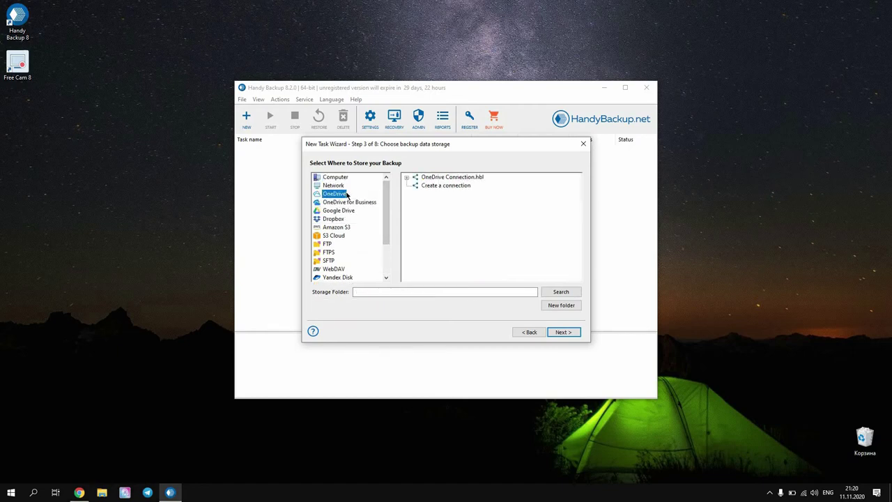
pyautogui.doubleClick(434, 187)
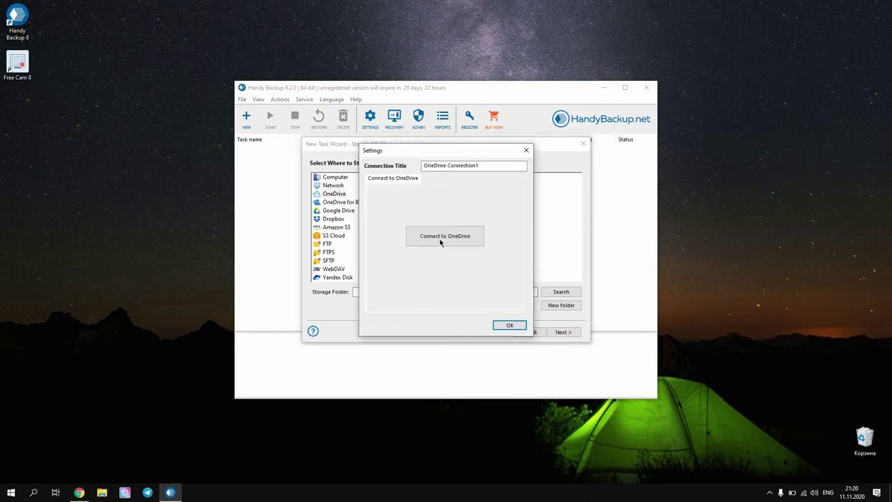
pyautogui.click(439, 237)
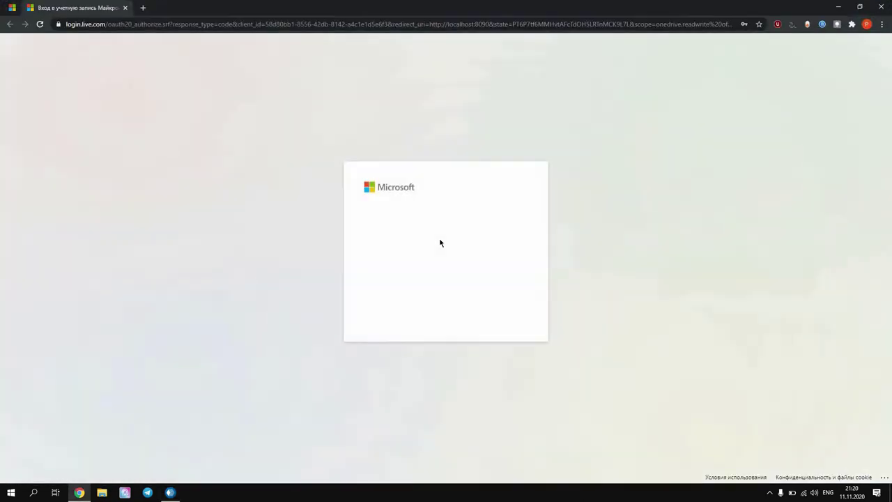
pyautogui.click(506, 314)
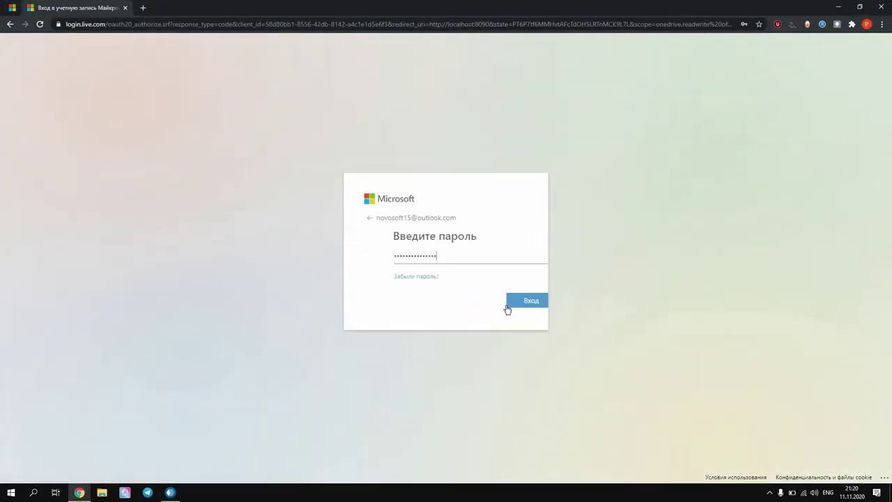
pyautogui.click(507, 308)
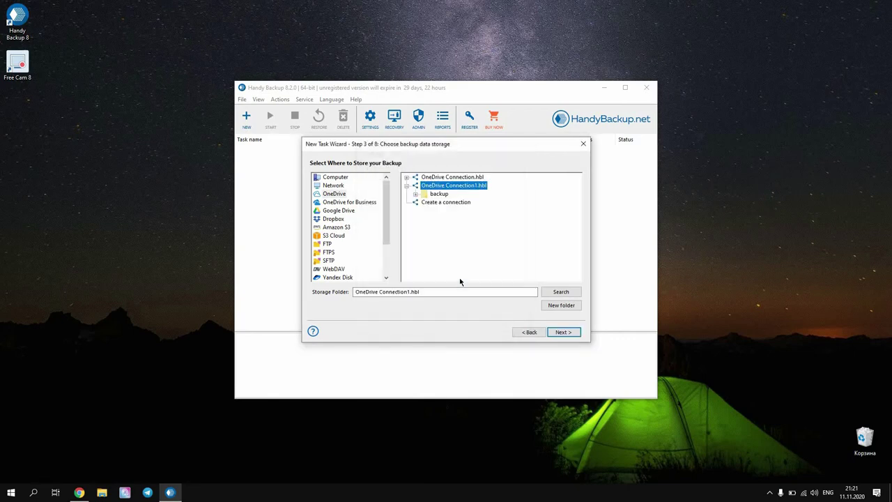
pyautogui.click(438, 193)
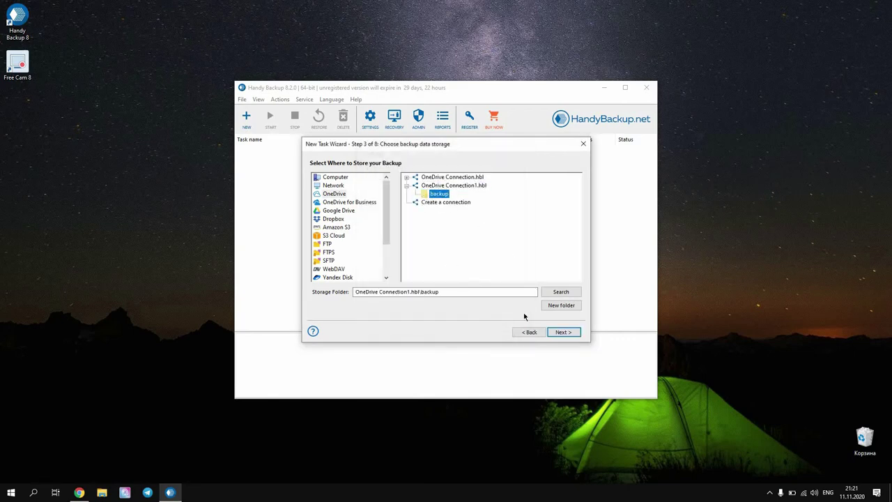
pyautogui.click(570, 337)
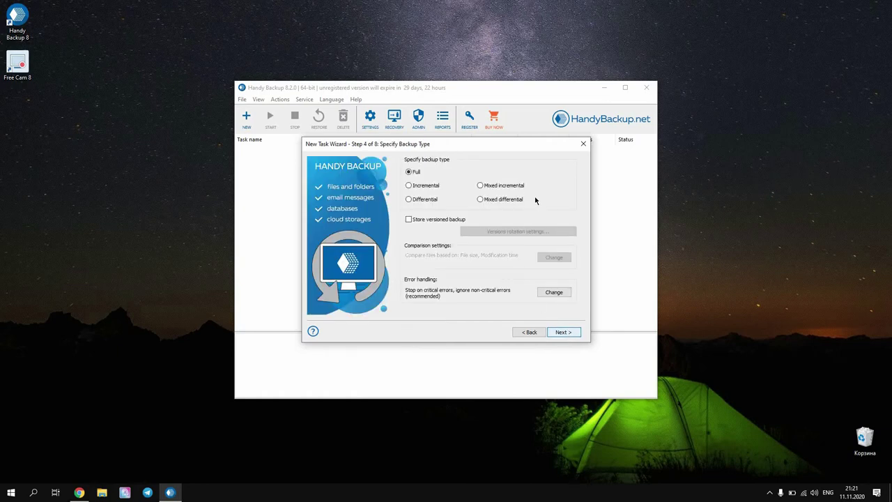
# Keep the backup type at Full and leave compression and encryption turned off
pyautogui.moveTo(535, 200)
pyautogui.click(567, 332)
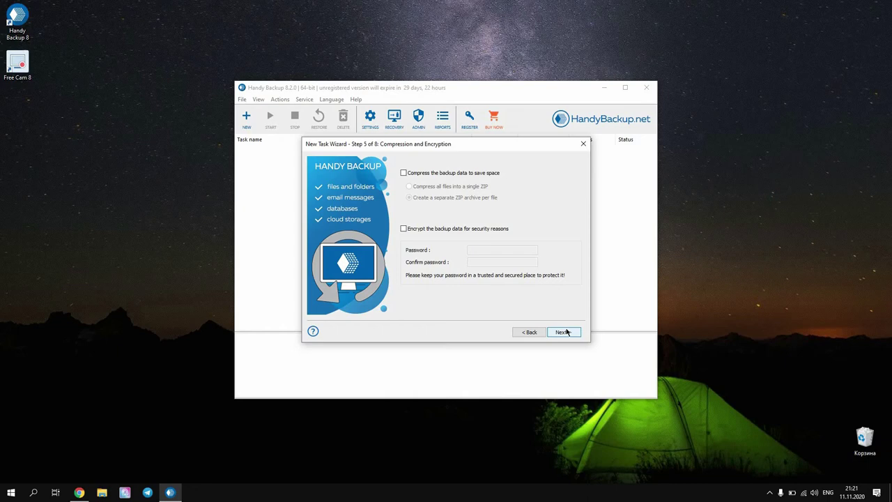
pyautogui.click(563, 331)
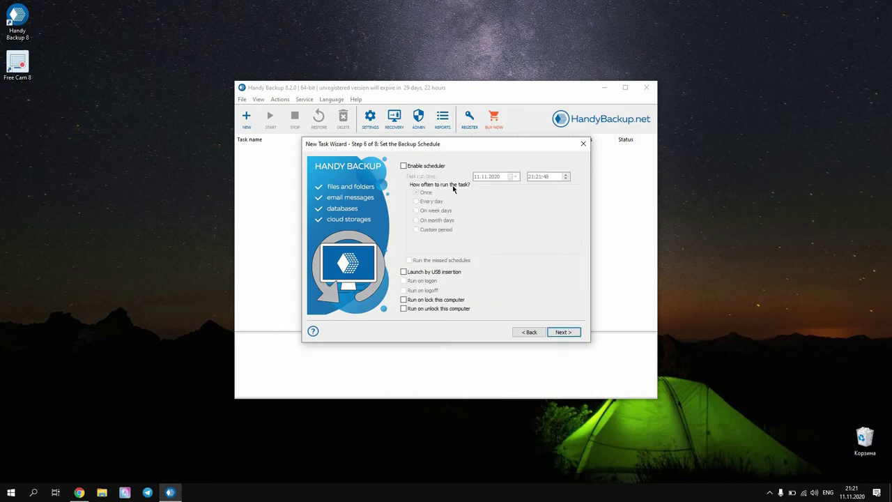
# Enable the scheduler to run the task on Tuesday, Thursday and Saturday at 20:00
pyautogui.click(428, 166)
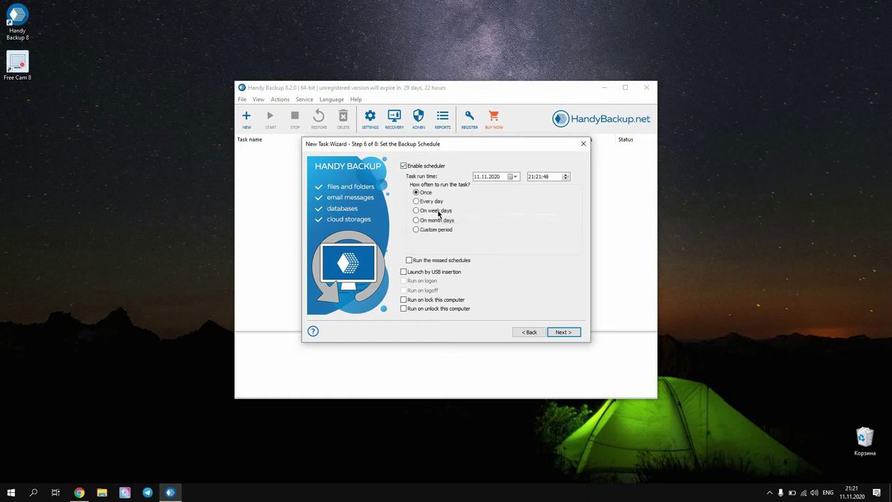
pyautogui.click(438, 211)
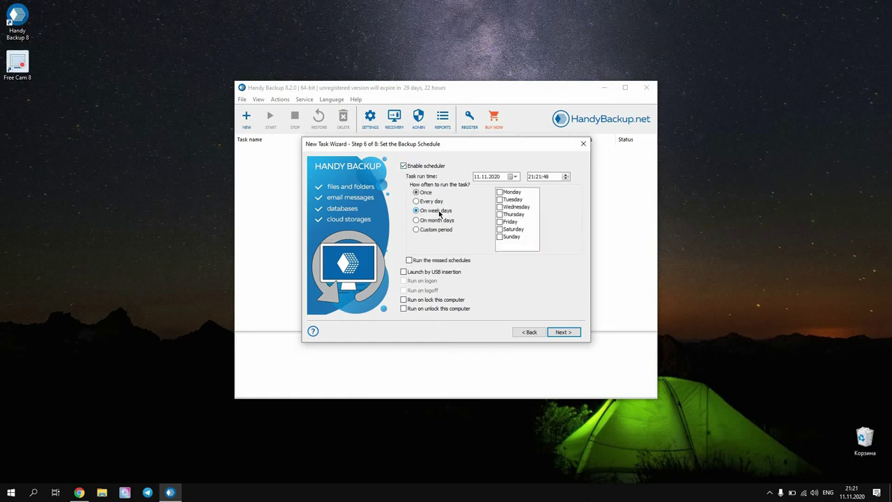
pyautogui.click(499, 200)
pyautogui.click(500, 214)
pyautogui.click(499, 229)
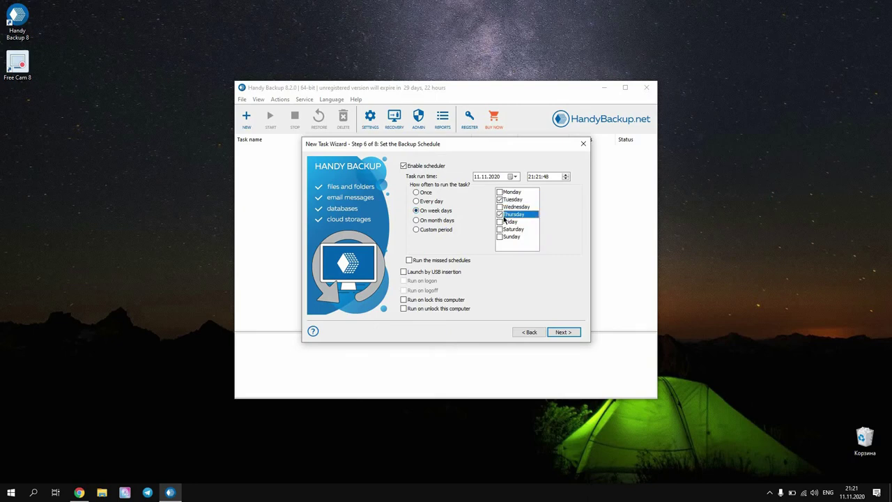
pyautogui.click(530, 177)
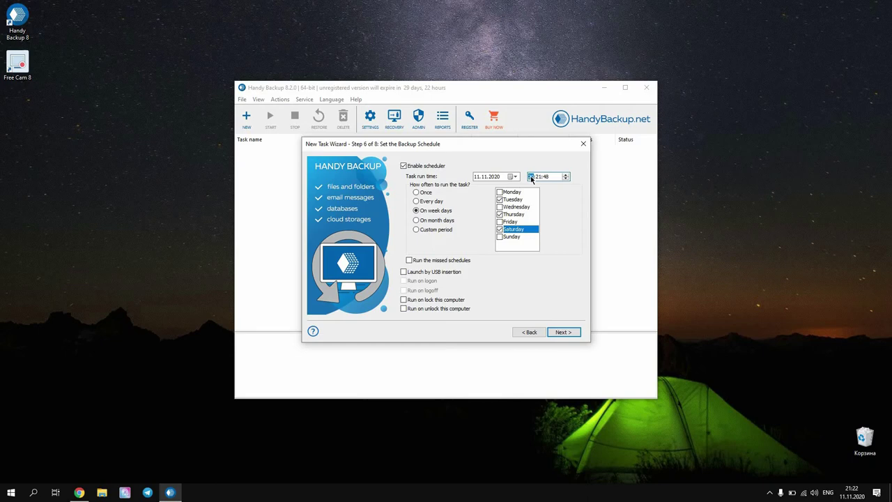
pyautogui.write('00:00')
pyautogui.click(564, 332)
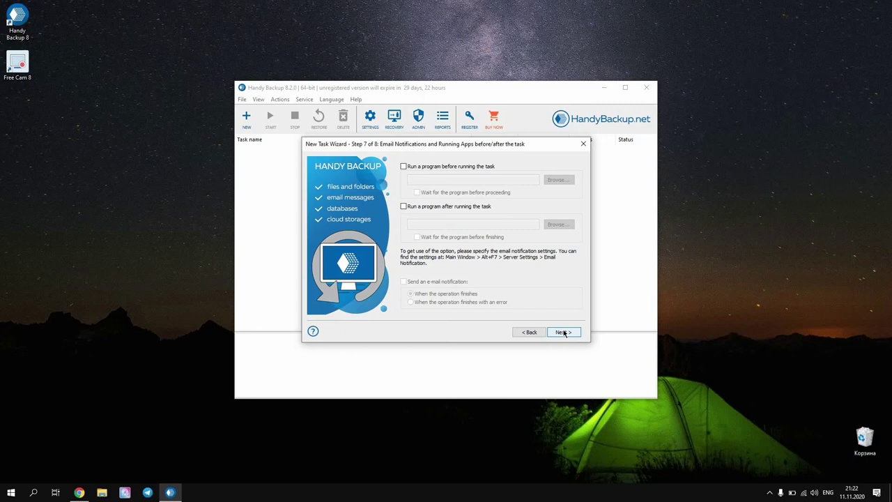
# Skip the additional programs and notifications, title the task "PNG to Onedrive" and finish it with immediate execution enabled
pyautogui.click(564, 333)
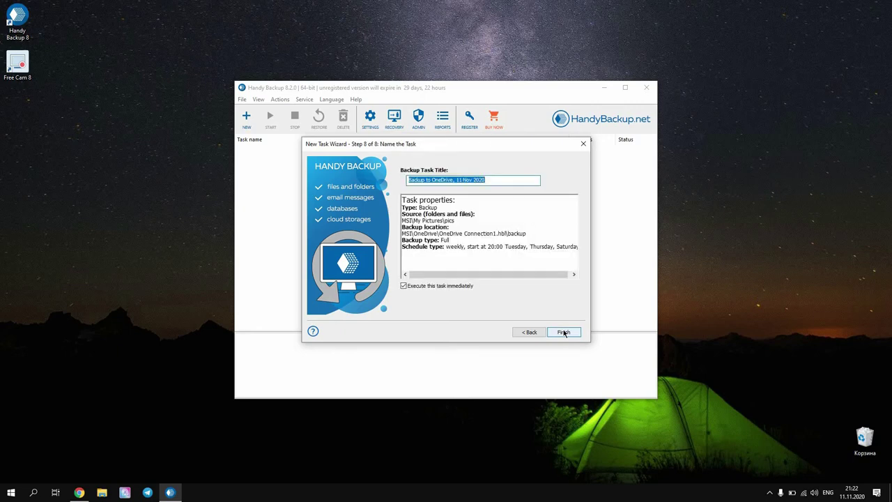
pyautogui.write('Pi')
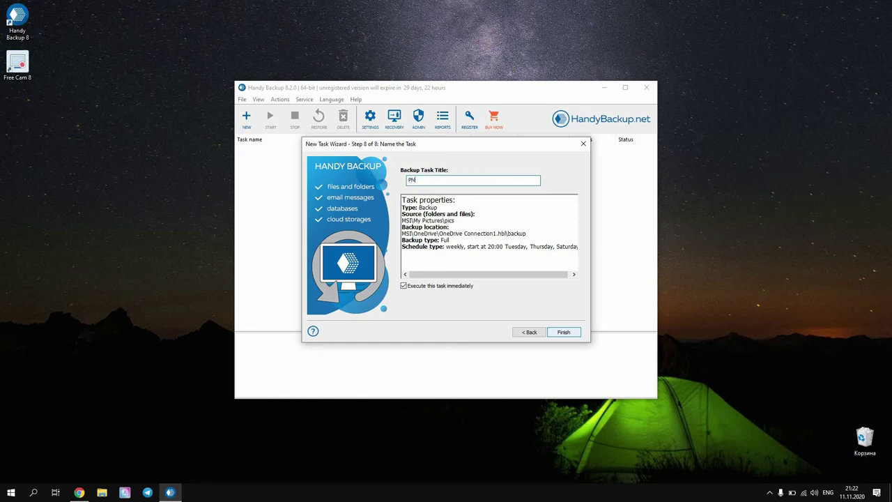
pyautogui.write('G to Onedrive')
pyautogui.click(566, 333)
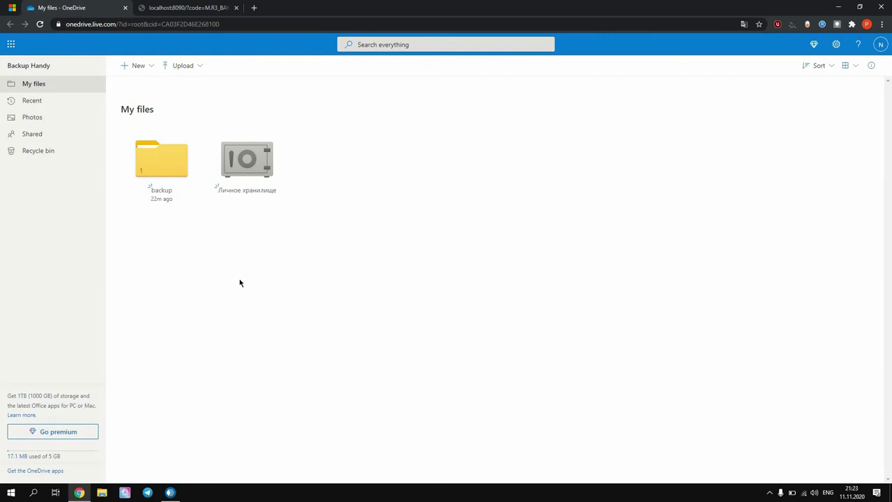
# In OneDrive in the browser, browse backup > PNG to Onedrive > 0 (full) > Backup Files > pics to check the backed-up images
pyautogui.click(184, 170)
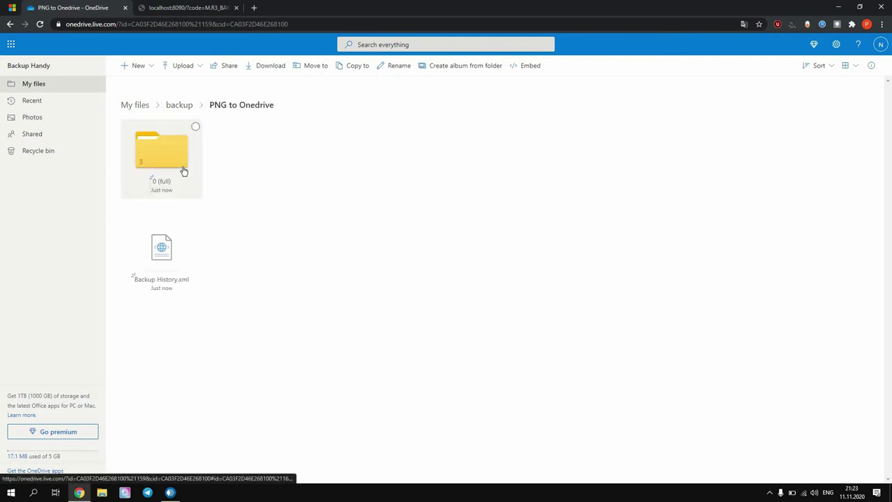
pyautogui.click(184, 172)
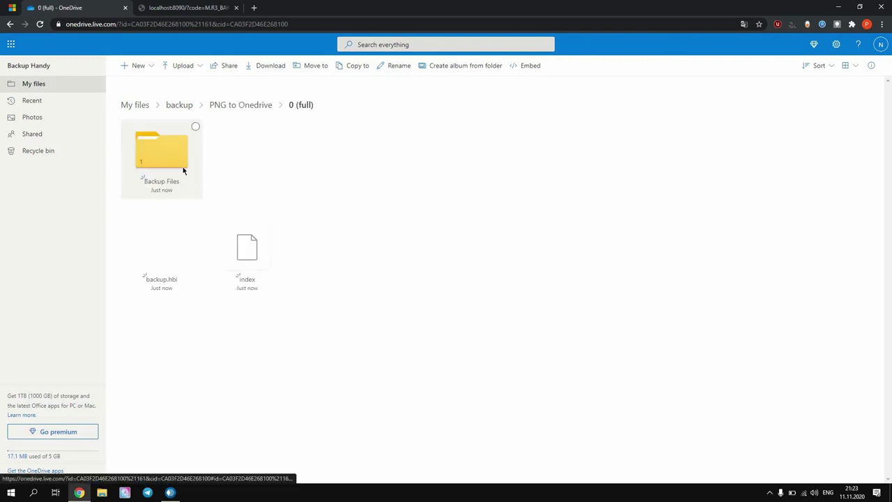
pyautogui.click(184, 171)
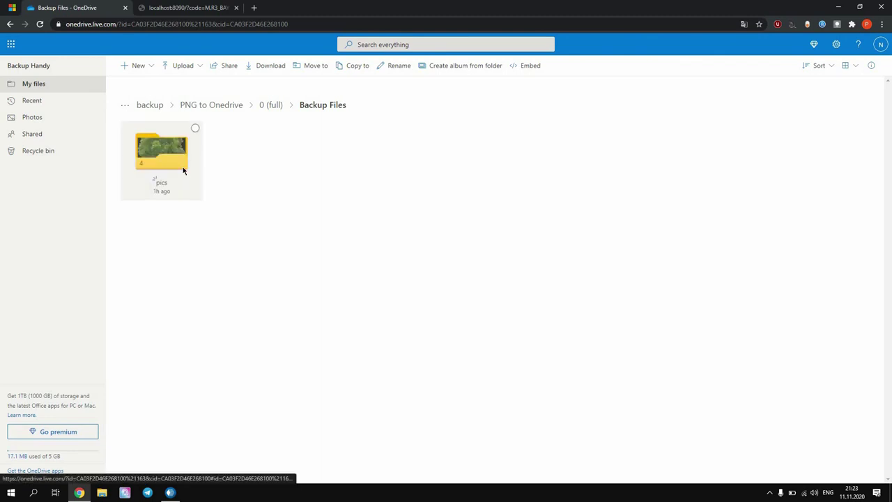
pyautogui.click(184, 171)
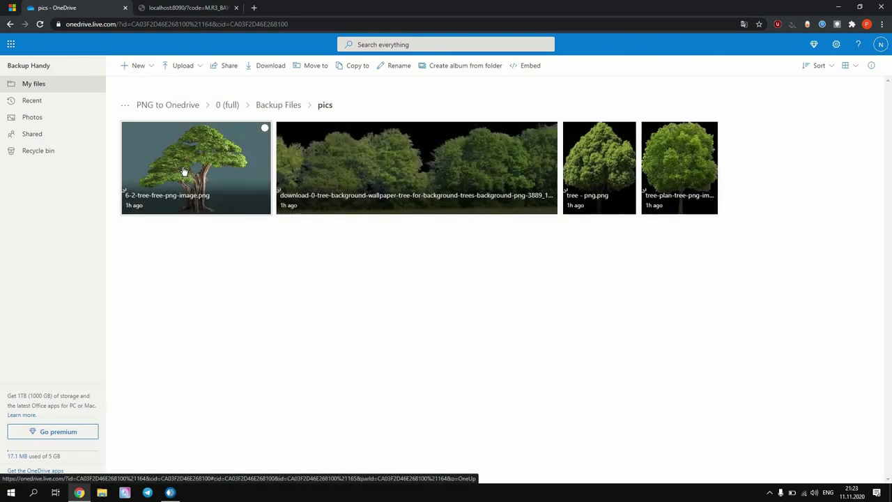
pyautogui.click(184, 172)
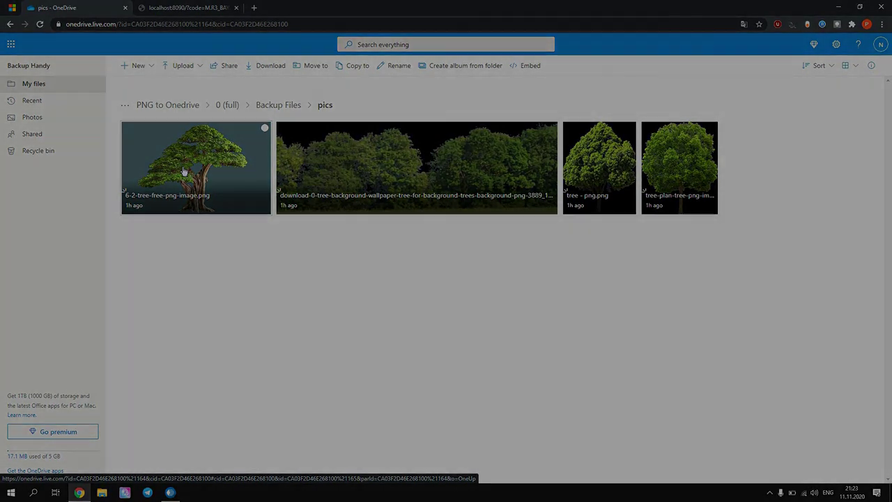